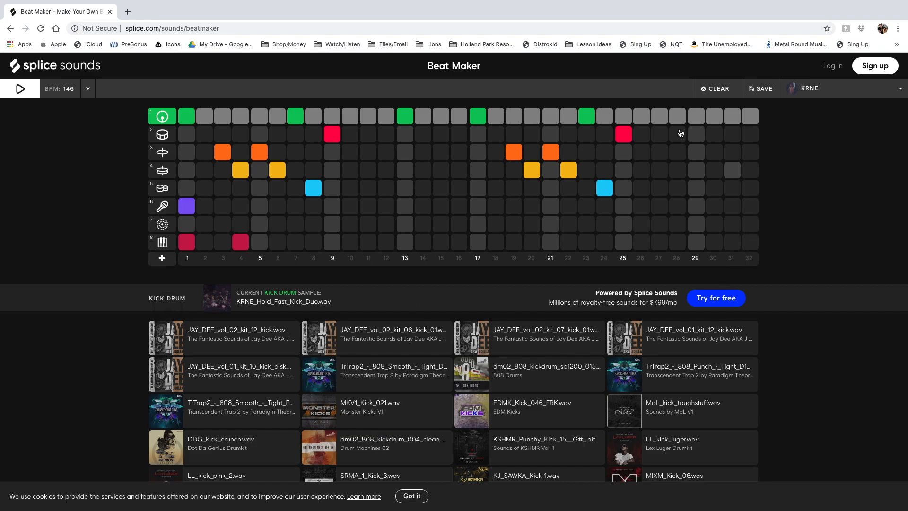
Play the preset beat and clear all its hits from the grid.
{"action": "left_click", "coordinate": [20, 91]}
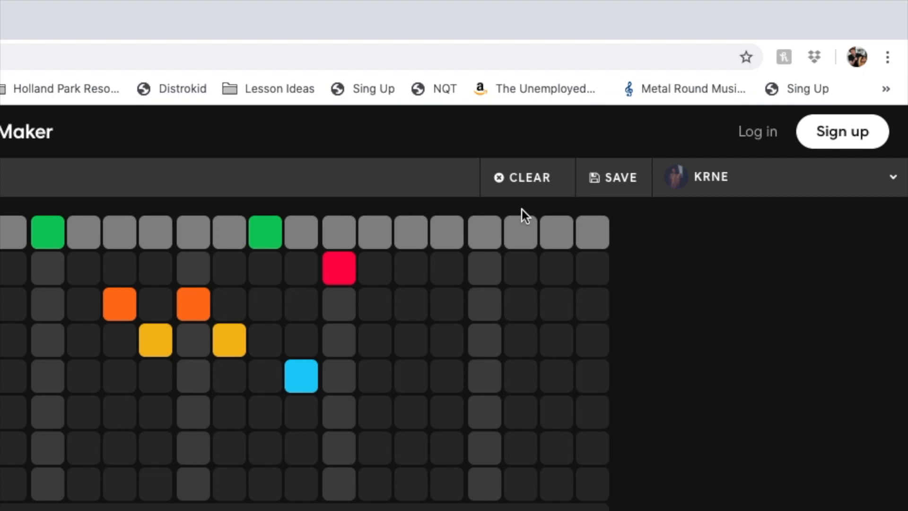
{"action": "left_click", "coordinate": [516, 190]}
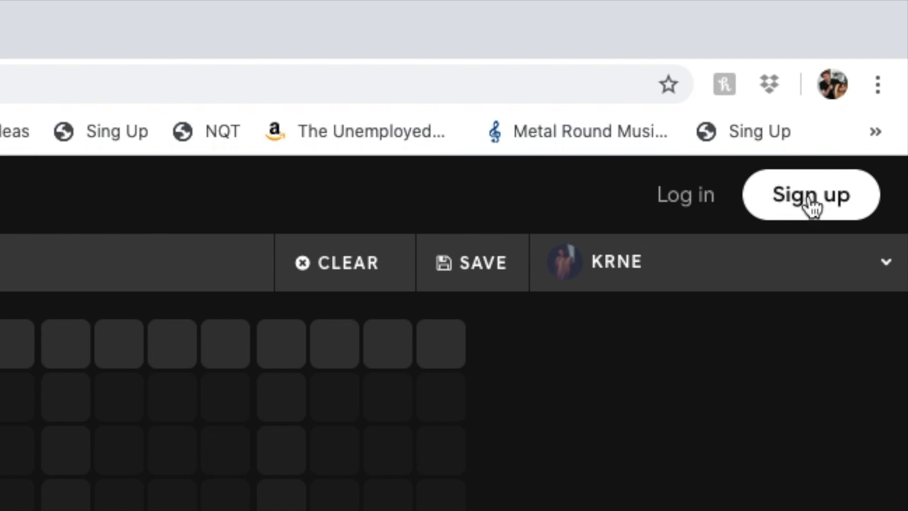
Log in to the account using the saved e-mail address and the account password.
{"action": "left_click", "coordinate": [811, 201]}
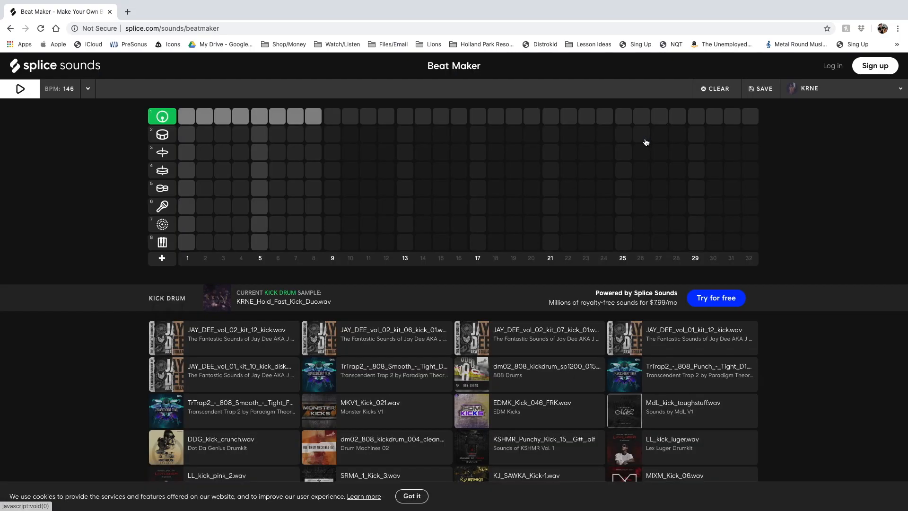
{"action": "left_click", "coordinate": [831, 66]}
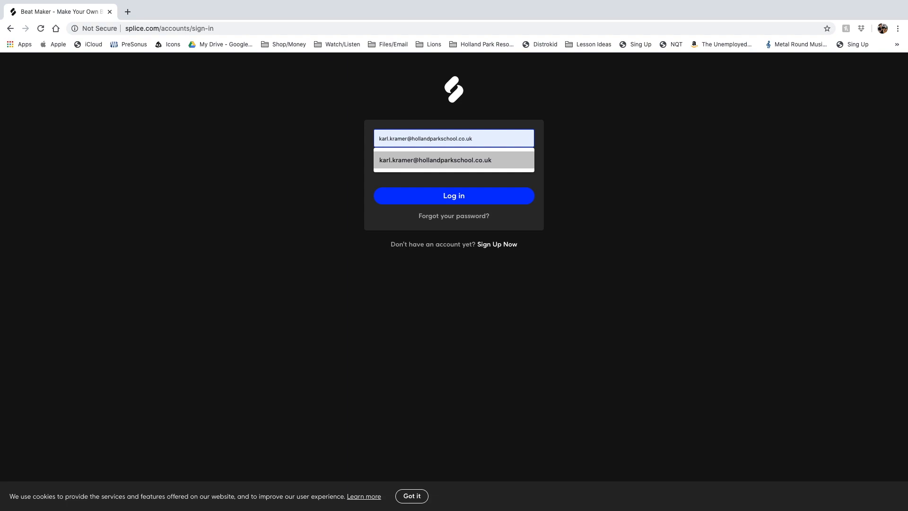
{"action": "left_click", "coordinate": [405, 161]}
{"action": "left_click", "coordinate": [406, 161]}
{"action": "type", "text": "•••••"}
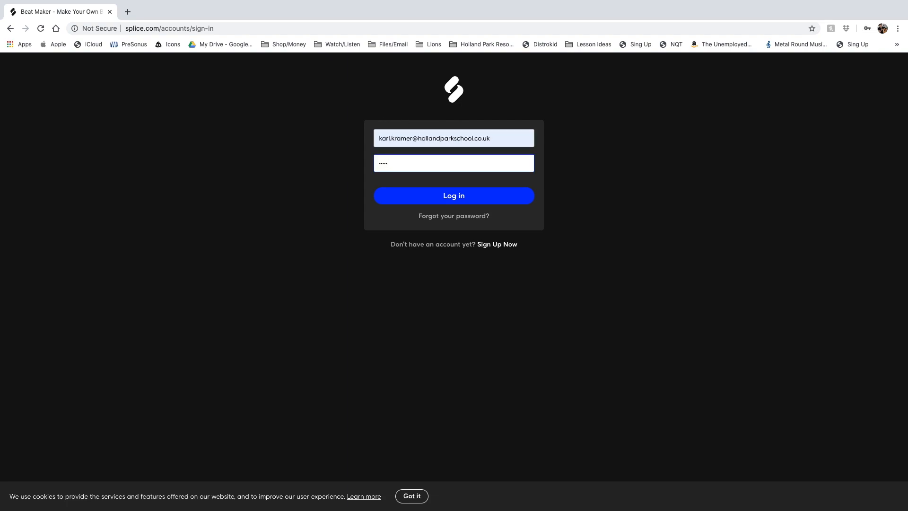
{"action": "type", "text": "•••••••••"}
{"action": "key", "text": "Return"}
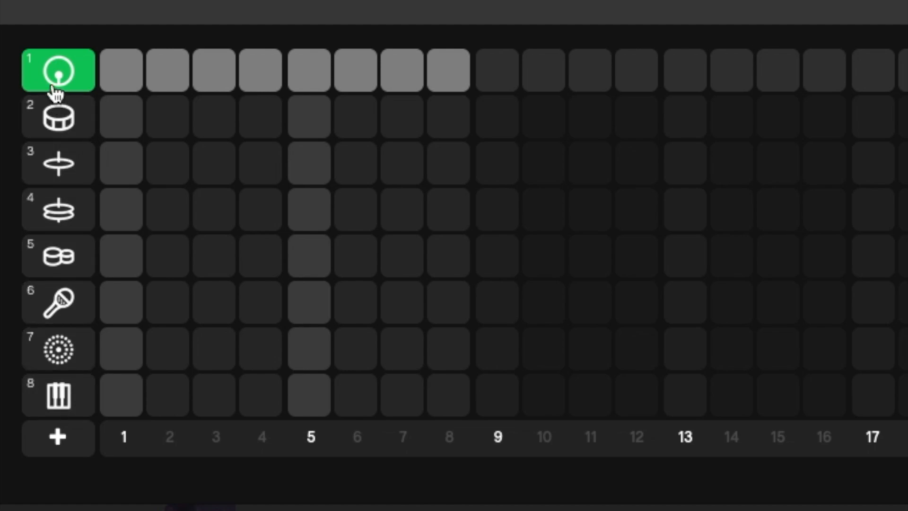
Audition the snare, closed hi-hat and open hi-hat tracks one after another.
{"action": "left_click", "coordinate": [63, 130]}
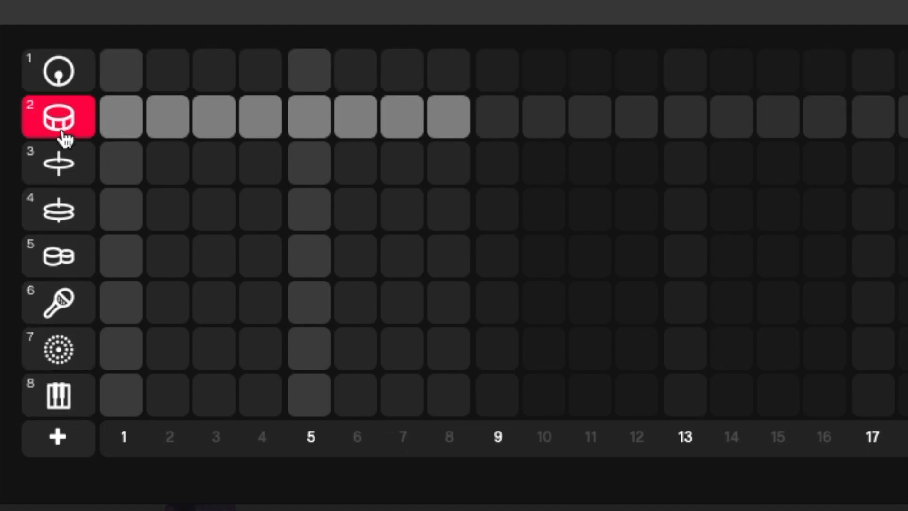
{"action": "left_click", "coordinate": [57, 176]}
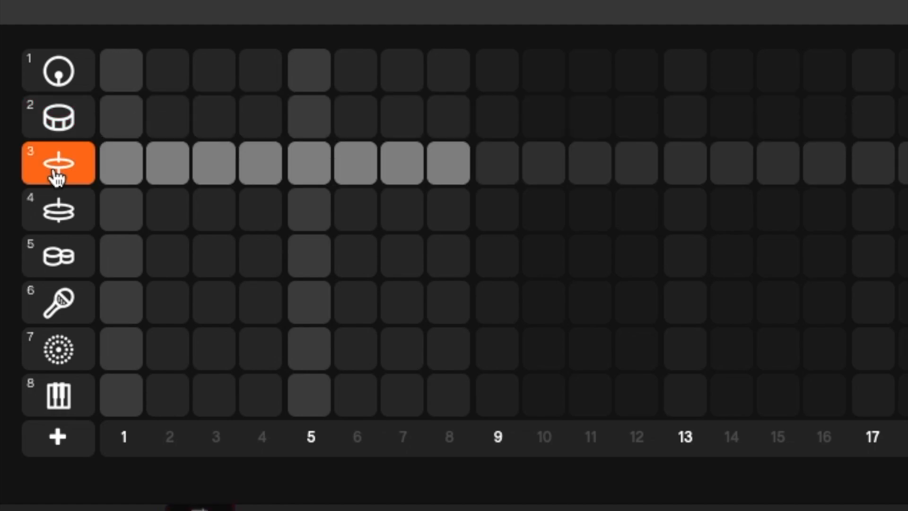
{"action": "left_click", "coordinate": [59, 223]}
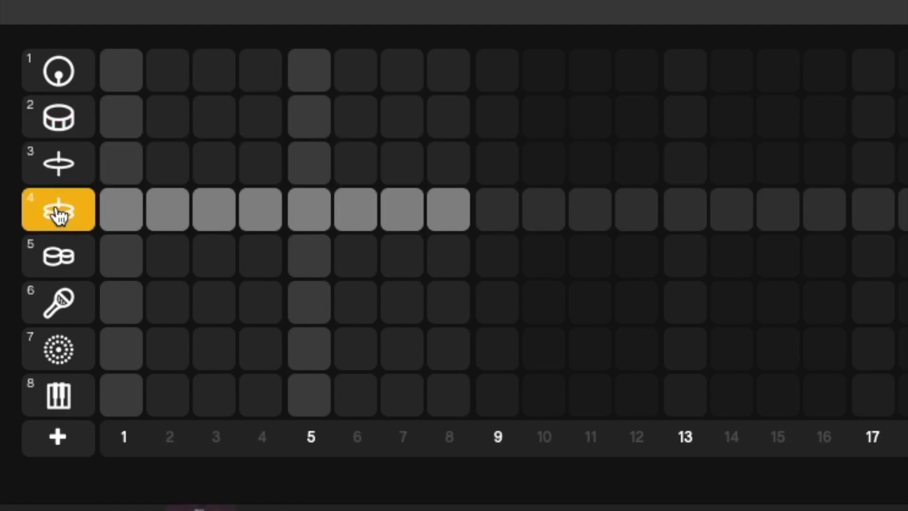
Place closed hi-hat hits on steps 1, 5, 9 and 13 and play the pattern.
{"action": "left_click", "coordinate": [65, 161]}
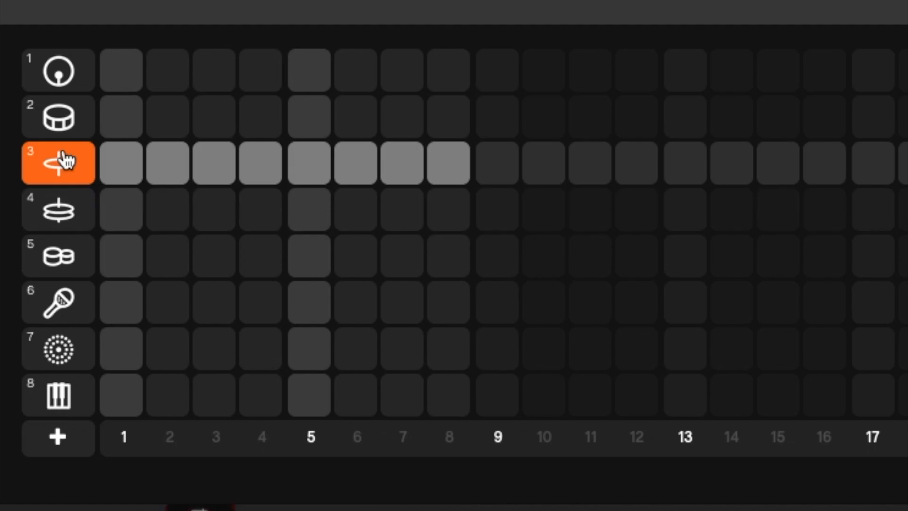
{"action": "left_click", "coordinate": [132, 168]}
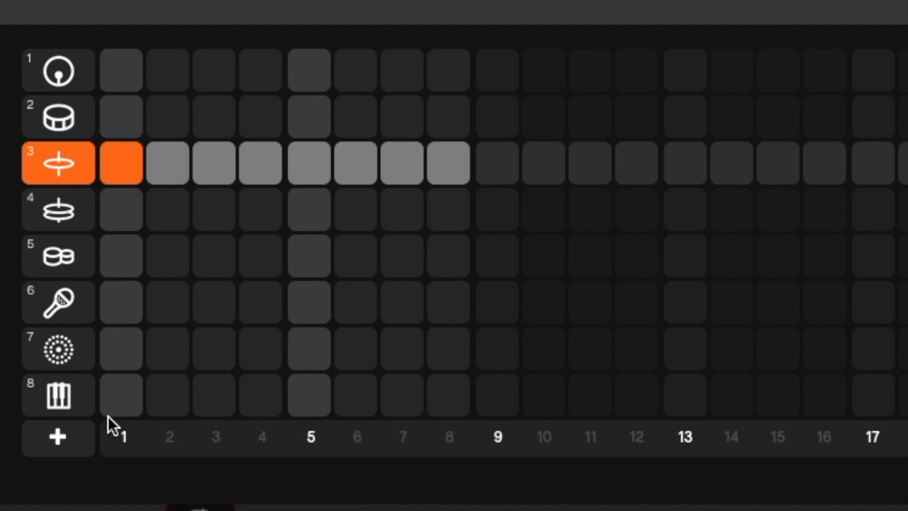
{"action": "left_click", "coordinate": [313, 162]}
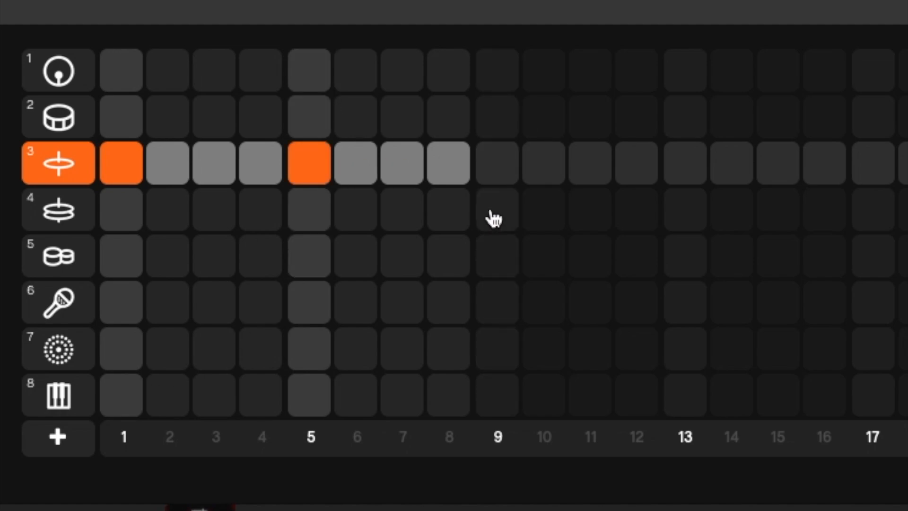
{"action": "left_click", "coordinate": [494, 161]}
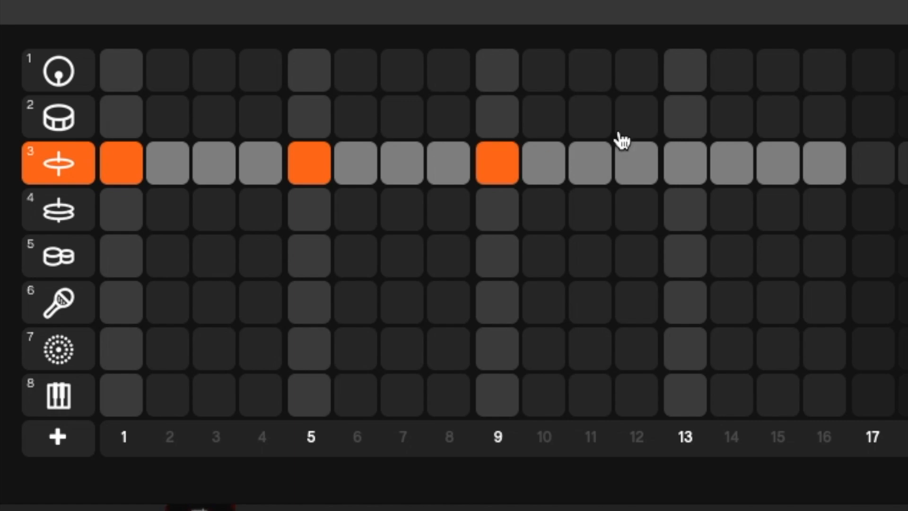
{"action": "left_click", "coordinate": [686, 162]}
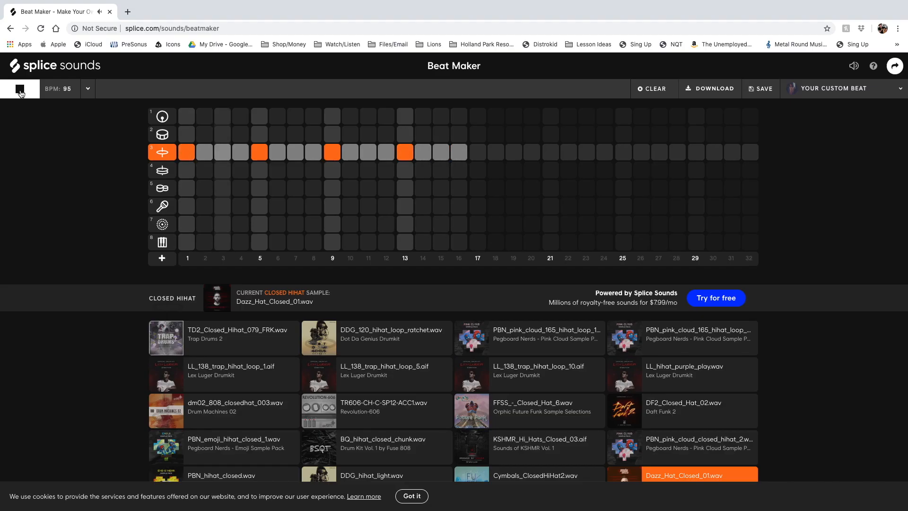
{"action": "left_click", "coordinate": [20, 89]}
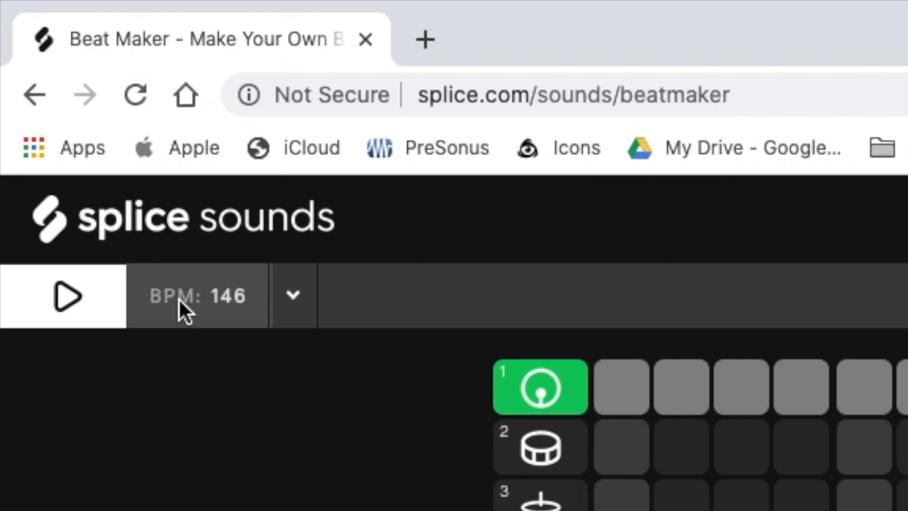
{"action": "left_click", "coordinate": [296, 300]}
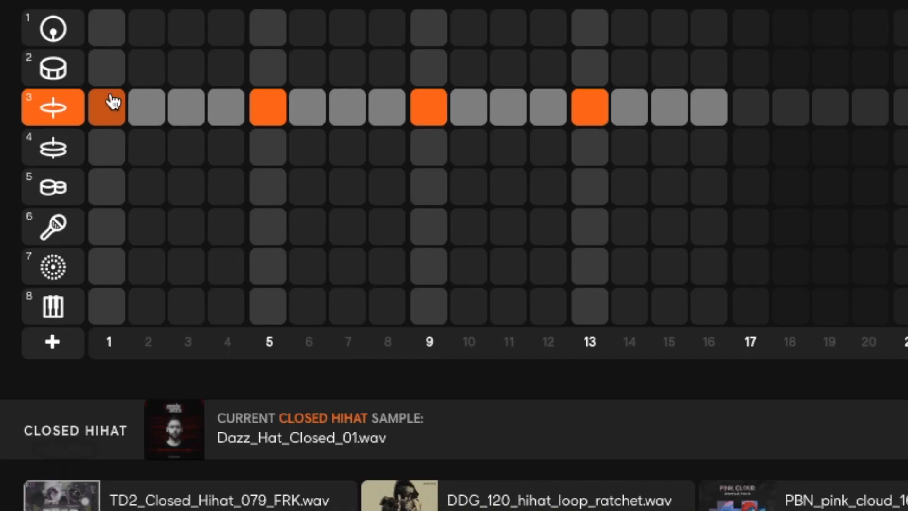
Remove the four closed hi-hat hits on steps 1, 5, 9 and 13.
{"action": "left_click", "coordinate": [112, 100]}
{"action": "left_click", "coordinate": [271, 107]}
{"action": "left_click", "coordinate": [440, 101]}
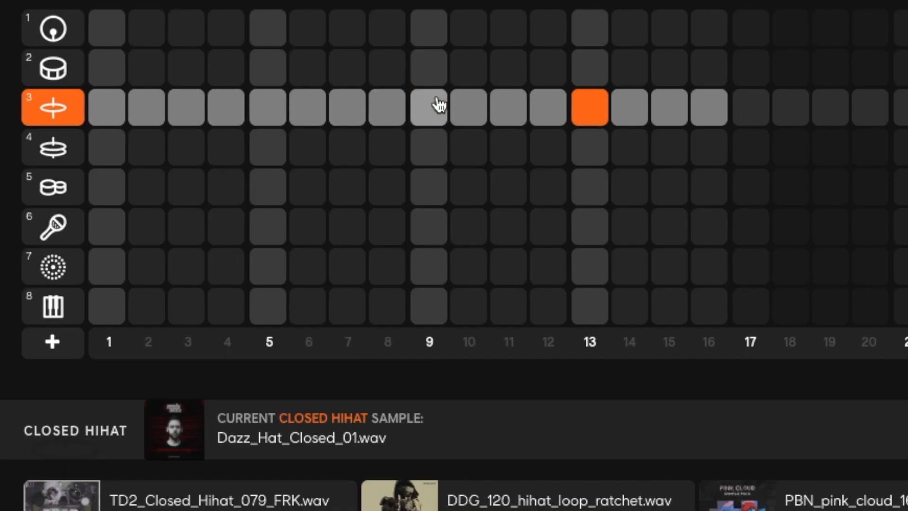
{"action": "left_click", "coordinate": [603, 116]}
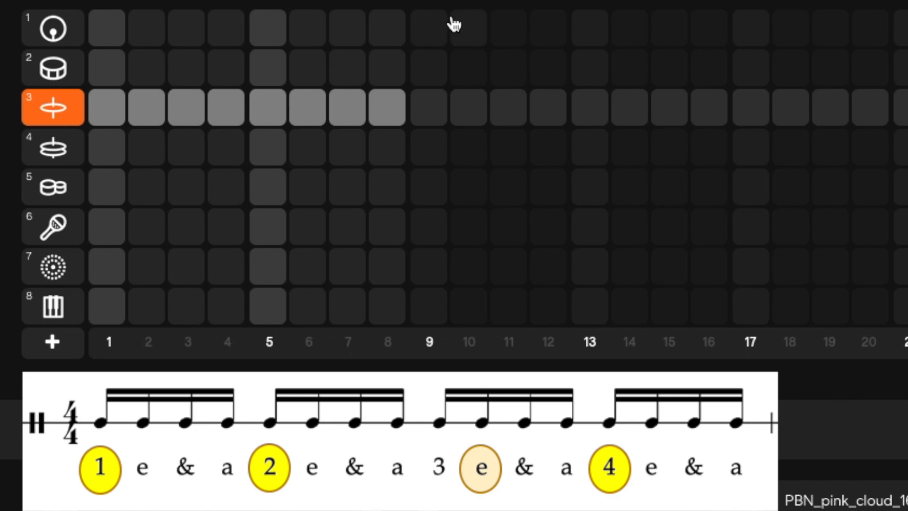
Place kick drum hits on steps 1, 5 and 13 and a snare hit on step 10.
{"action": "left_click", "coordinate": [60, 38]}
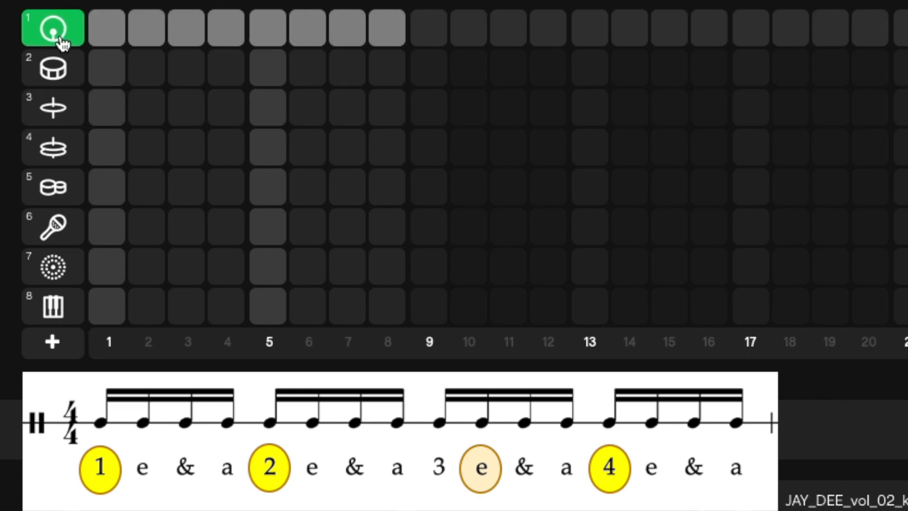
{"action": "left_click", "coordinate": [105, 32]}
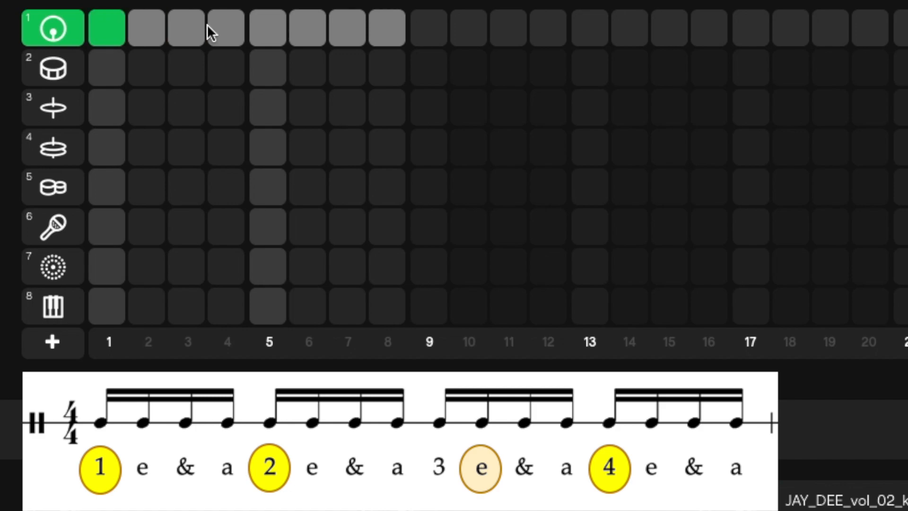
{"action": "left_click", "coordinate": [268, 33]}
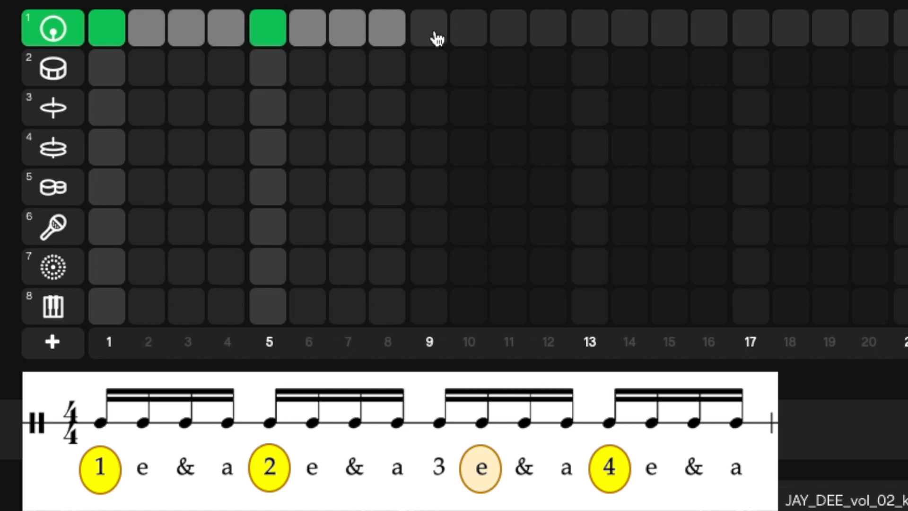
{"action": "left_click", "coordinate": [597, 34]}
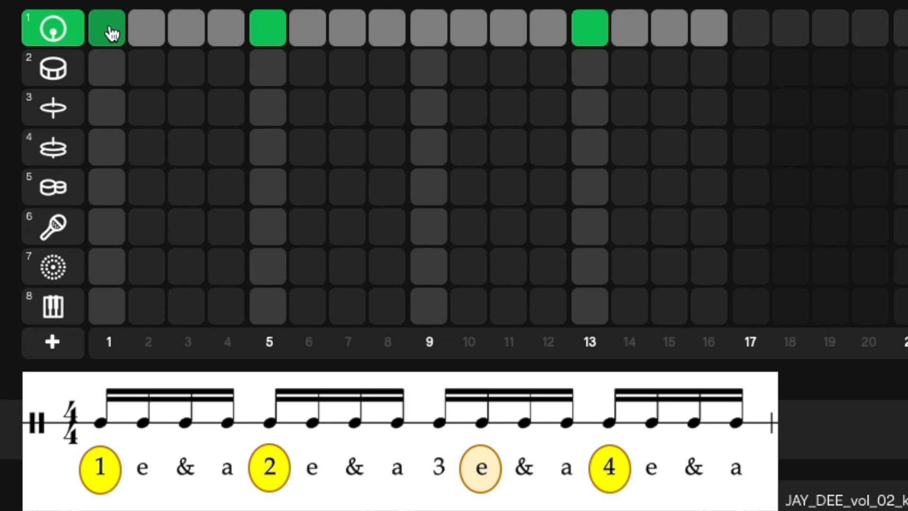
{"action": "key", "text": "space"}
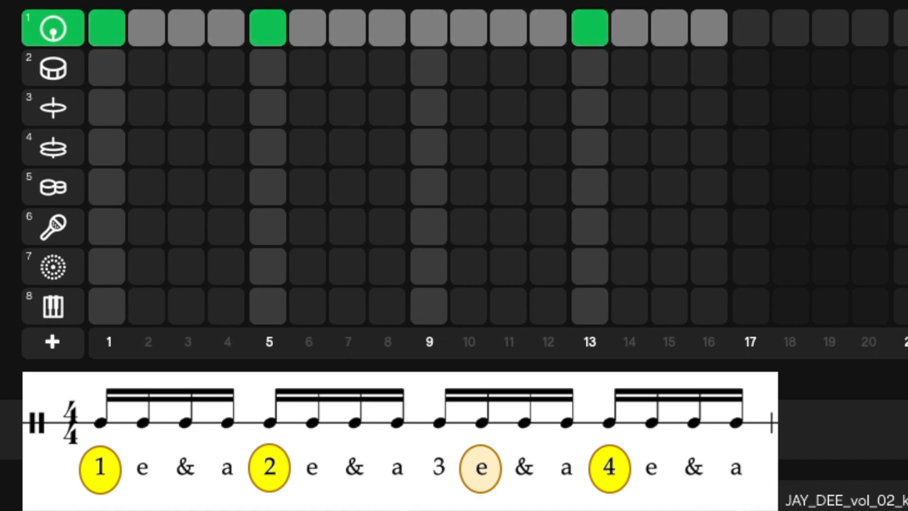
{"action": "left_click", "coordinate": [49, 70]}
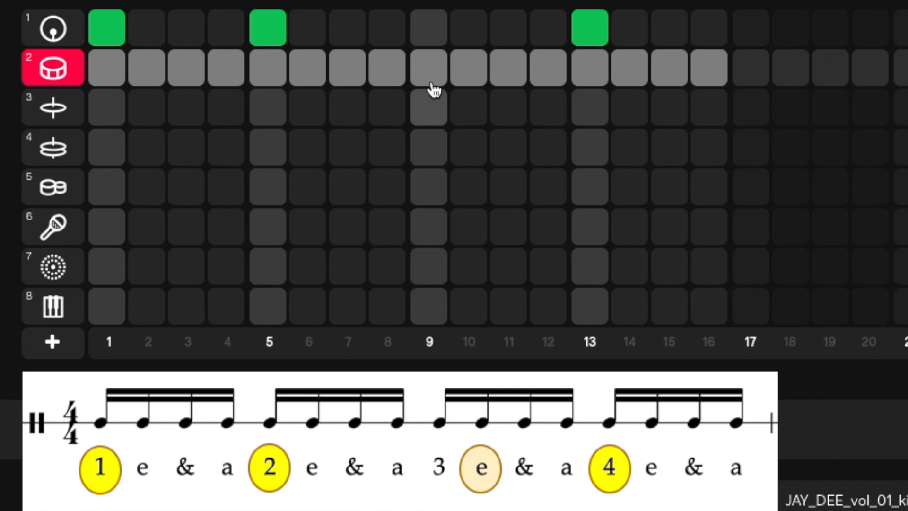
{"action": "left_click", "coordinate": [469, 76]}
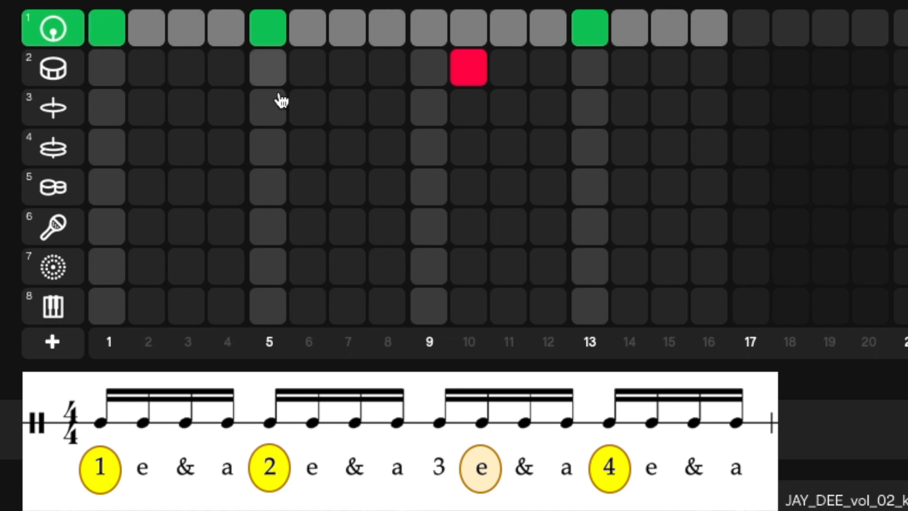
Place closed hi-hat hits on steps 1, 5, 9 and 13 and listen to the combined beat.
{"action": "left_click", "coordinate": [57, 106]}
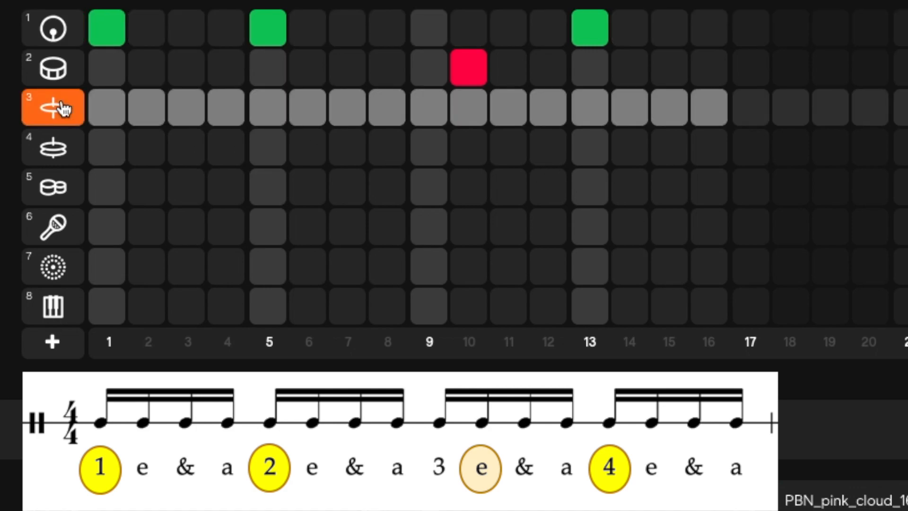
{"action": "left_click", "coordinate": [118, 118]}
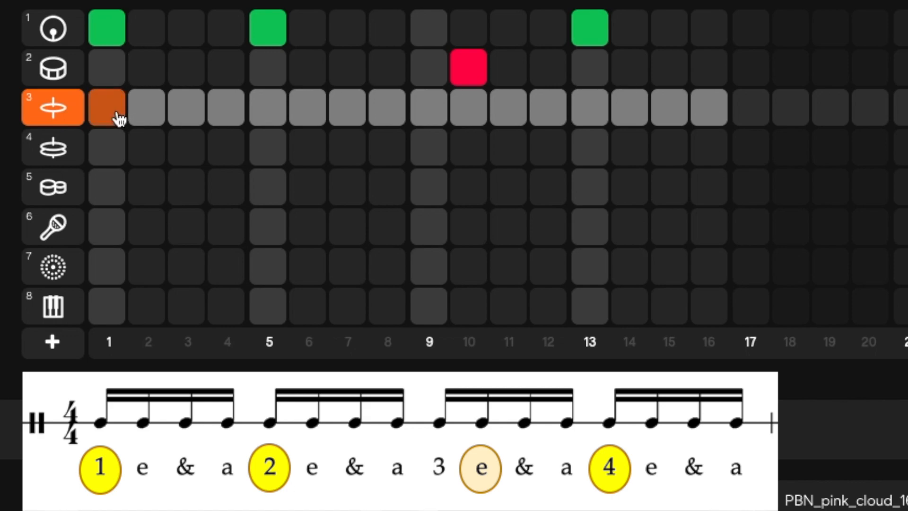
{"action": "left_click", "coordinate": [265, 106]}
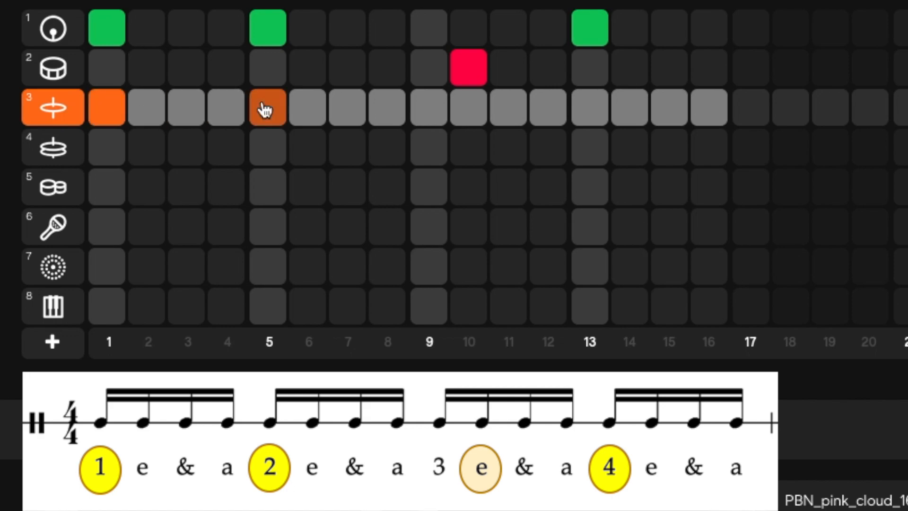
{"action": "left_click", "coordinate": [433, 111]}
{"action": "left_click", "coordinate": [587, 122]}
{"action": "key", "text": "space"}
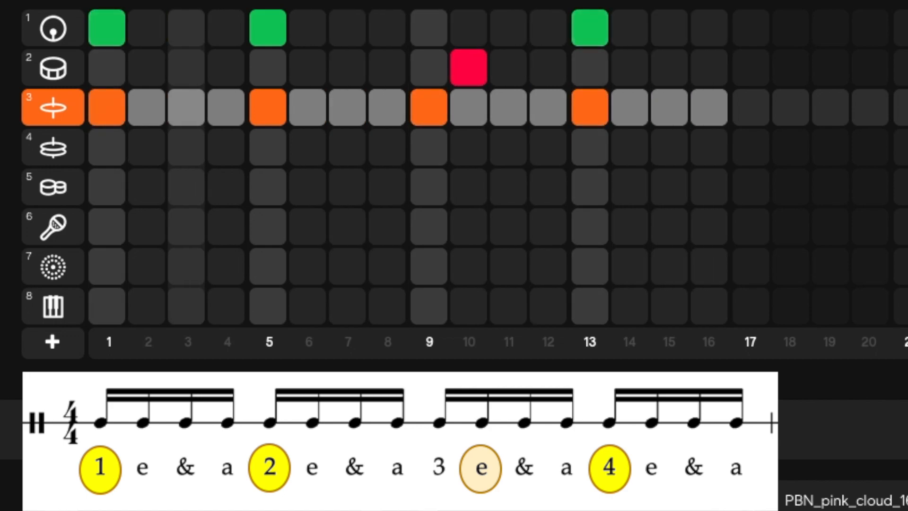
{"action": "key", "text": "space"}
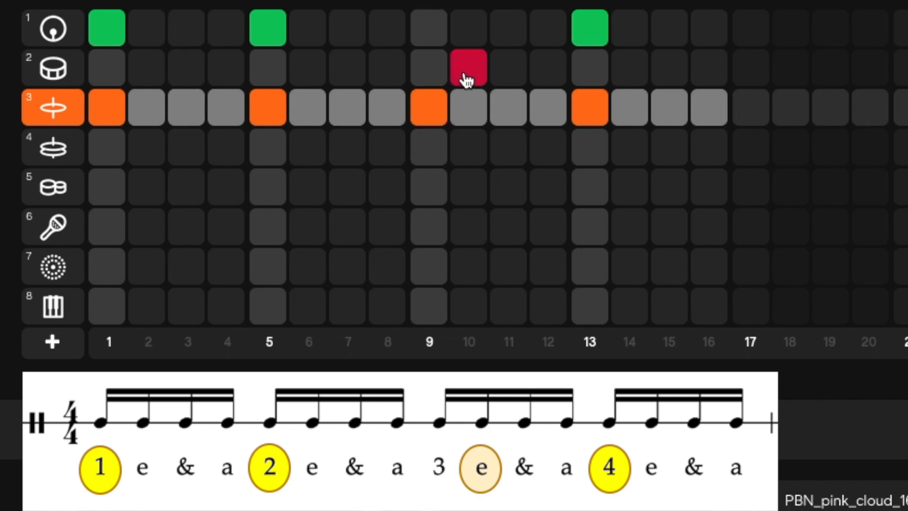
Replace the closed hi-hat hit on step 13 with hits on steps 11 and 12 and play the beat.
{"action": "left_click", "coordinate": [592, 115]}
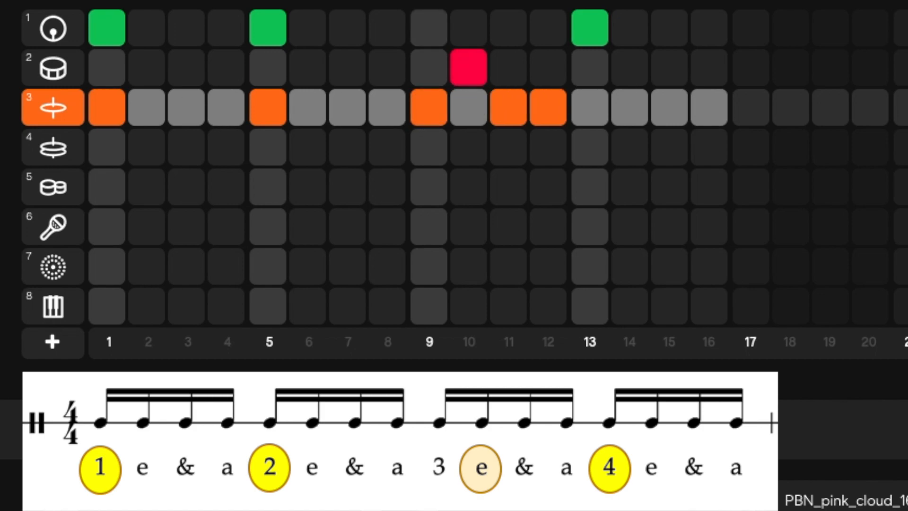
{"action": "key", "text": "space"}
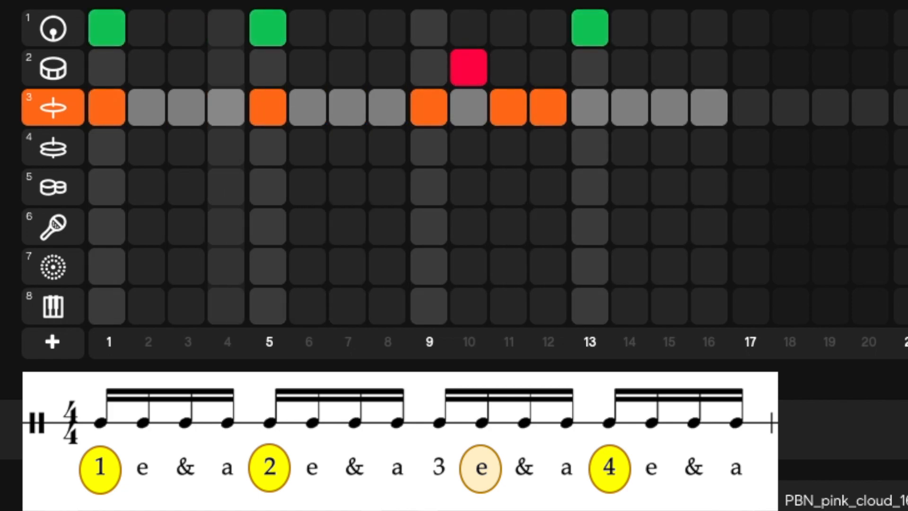
{"action": "key", "text": "space"}
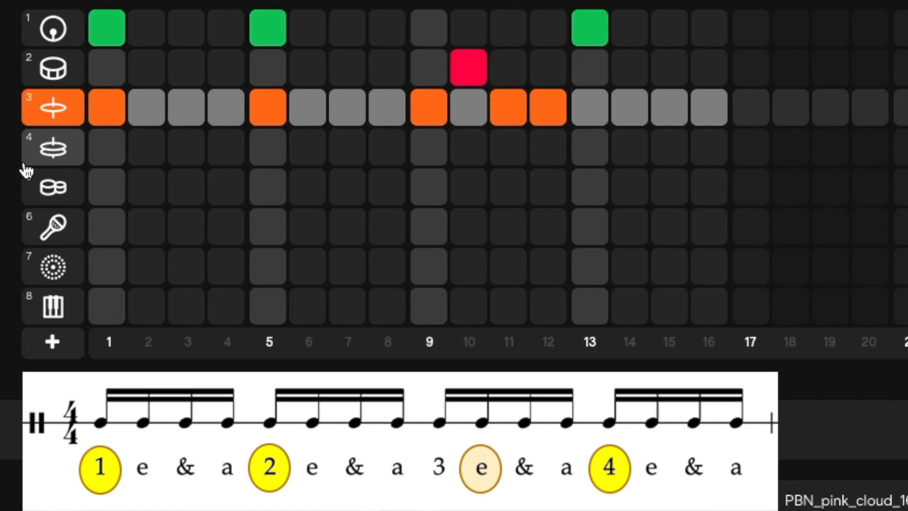
Place open hi-hat hits on steps 4, 8, 10, 12, 14 and 16.
{"action": "left_click", "coordinate": [79, 158]}
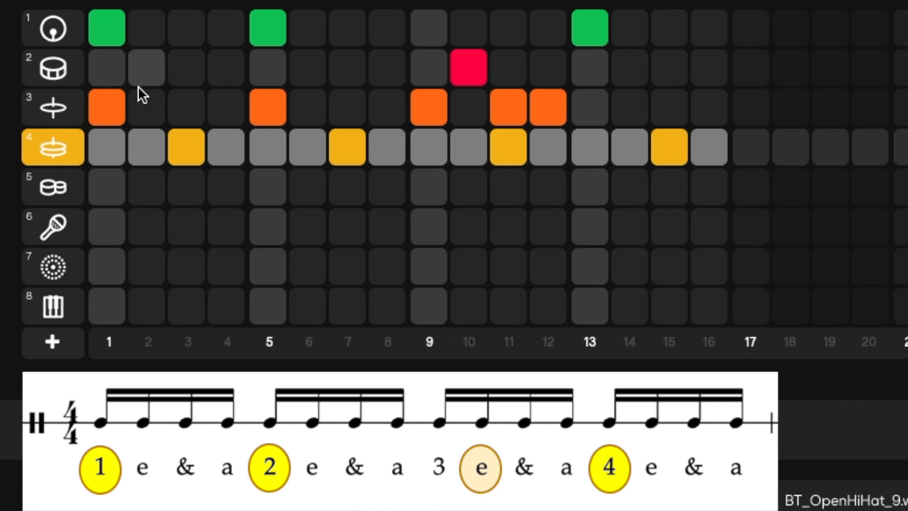
{"action": "left_click", "coordinate": [179, 145]}
{"action": "left_click", "coordinate": [234, 154]}
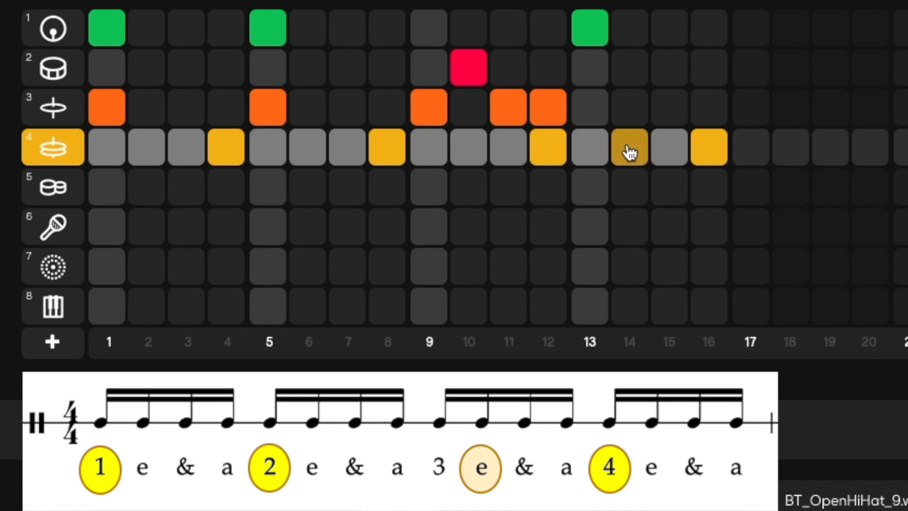
{"action": "left_click", "coordinate": [476, 152]}
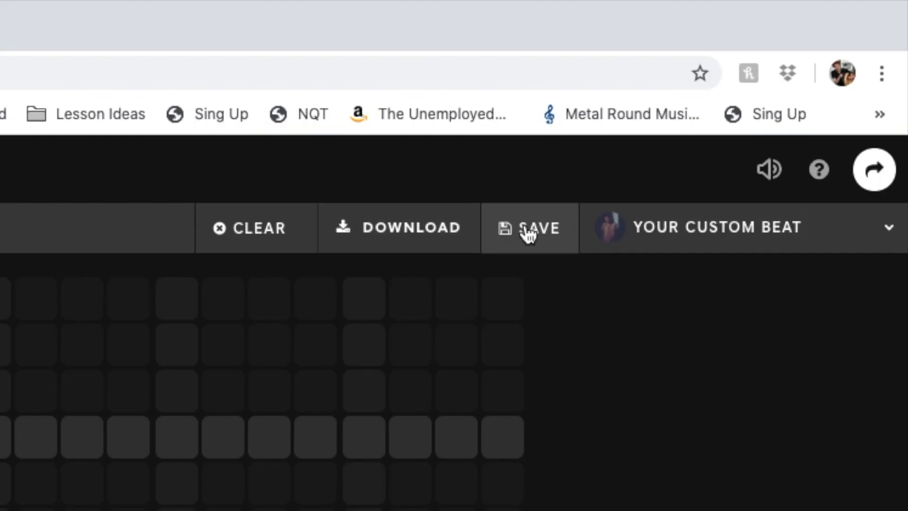
Save the beat as "Tal beat", select its share link and close the dialog.
{"action": "left_click", "coordinate": [528, 233]}
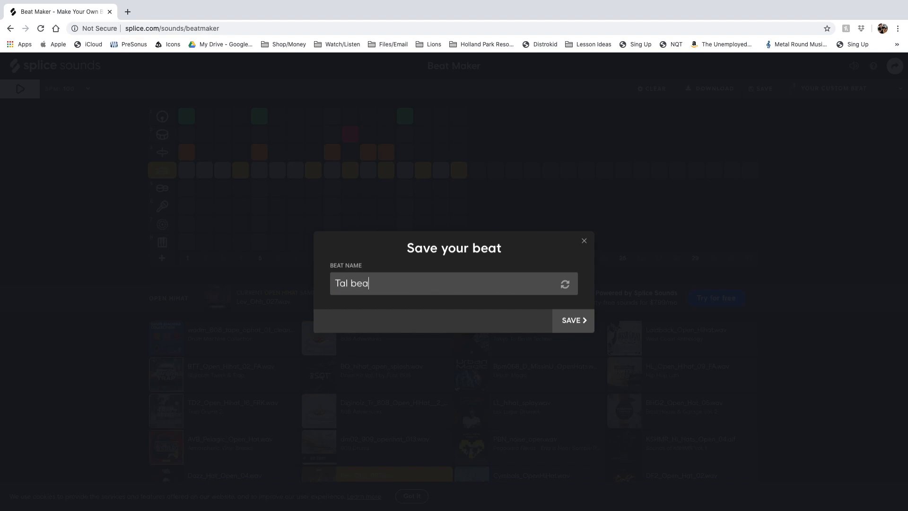
{"action": "left_click", "coordinate": [573, 320]}
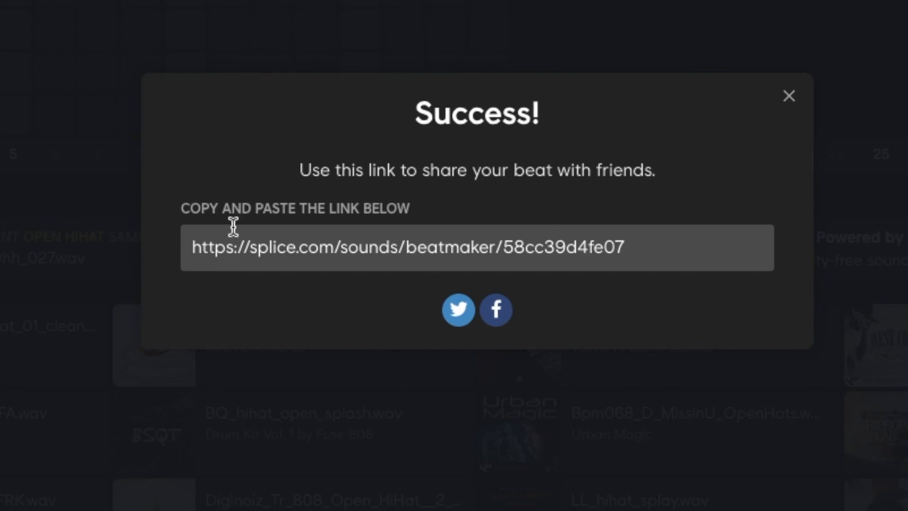
{"action": "left_click", "coordinate": [670, 232]}
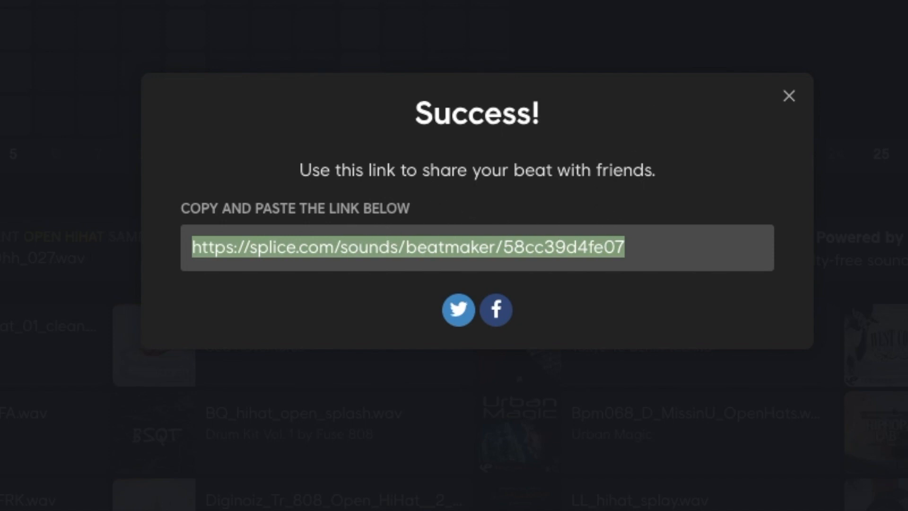
{"action": "left_click", "coordinate": [788, 100]}
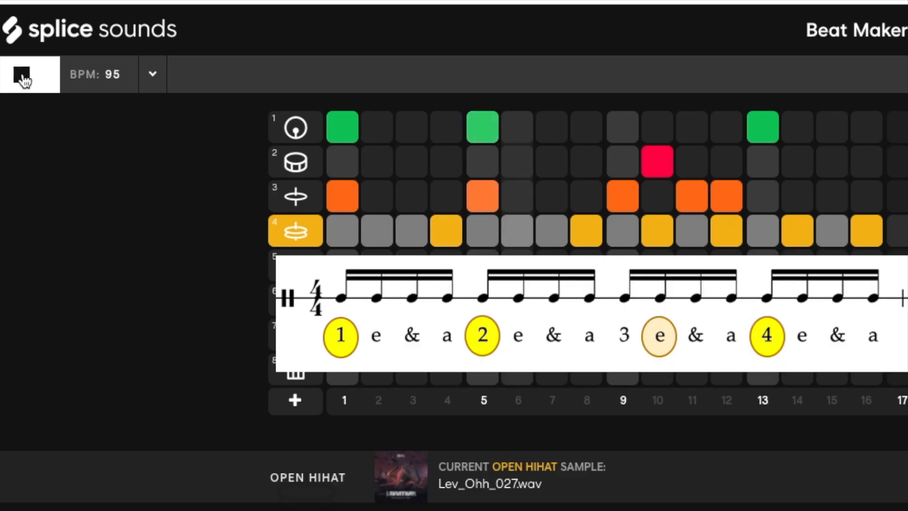